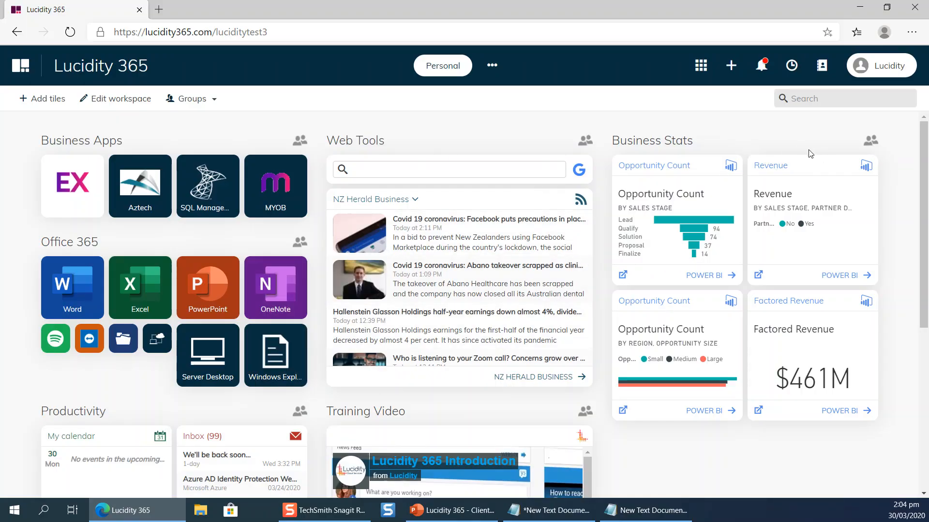
Step: Open the Lucidity NZ Main Gateway from the workspace's Clientless RDP settings and review its configuration and connections
click(881, 68)
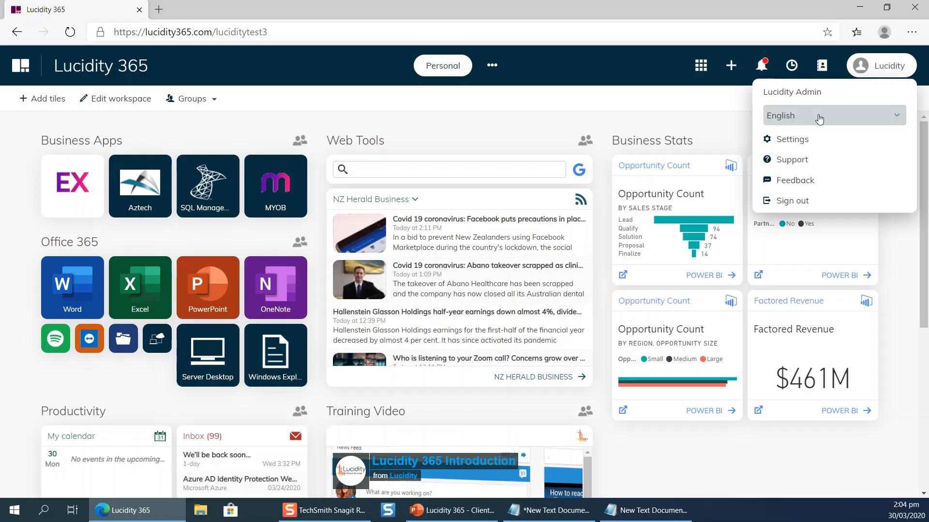
click(799, 140)
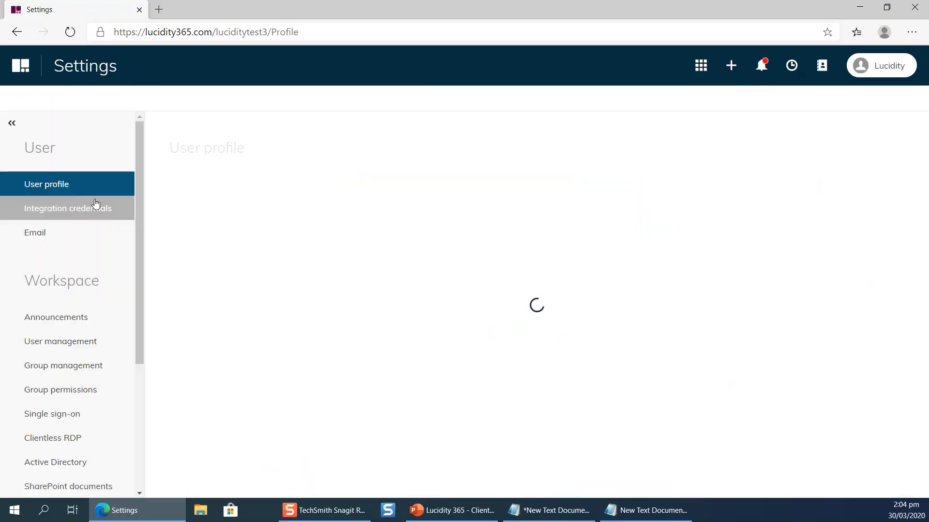
click(66, 447)
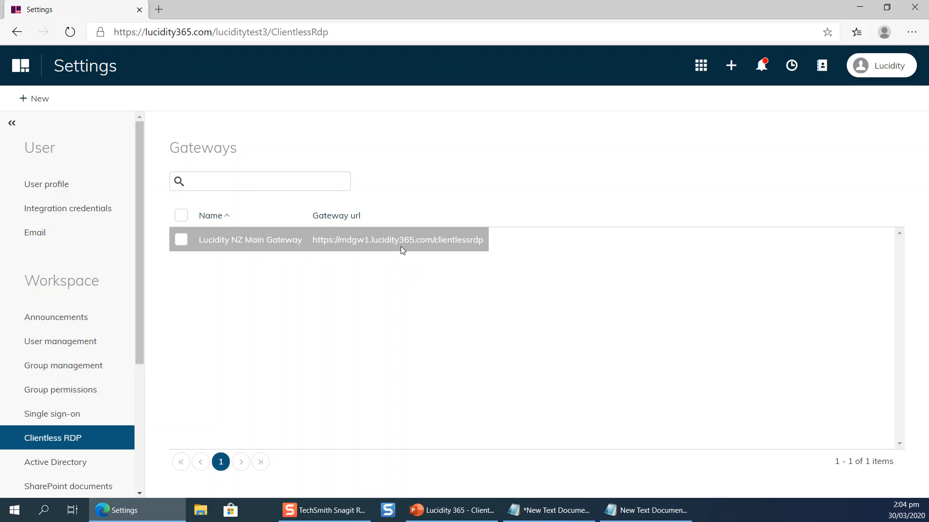
click(212, 246)
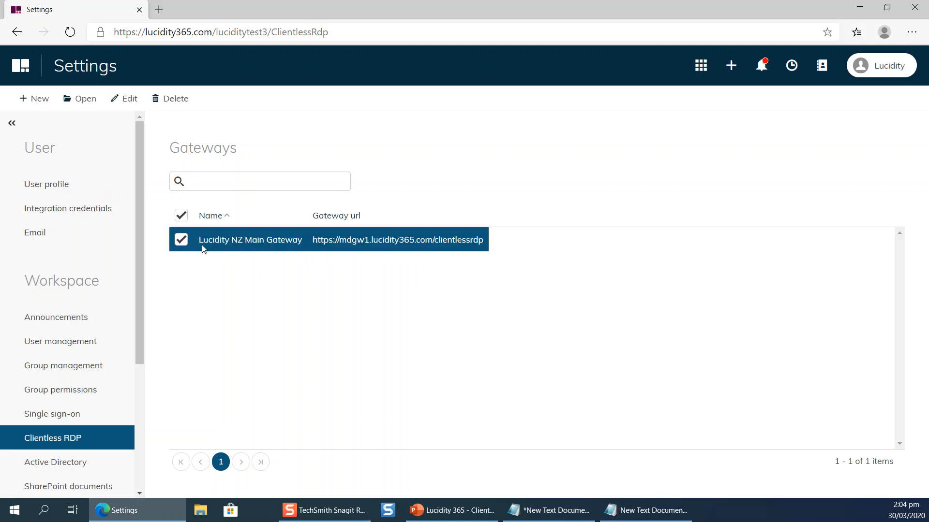
click(80, 98)
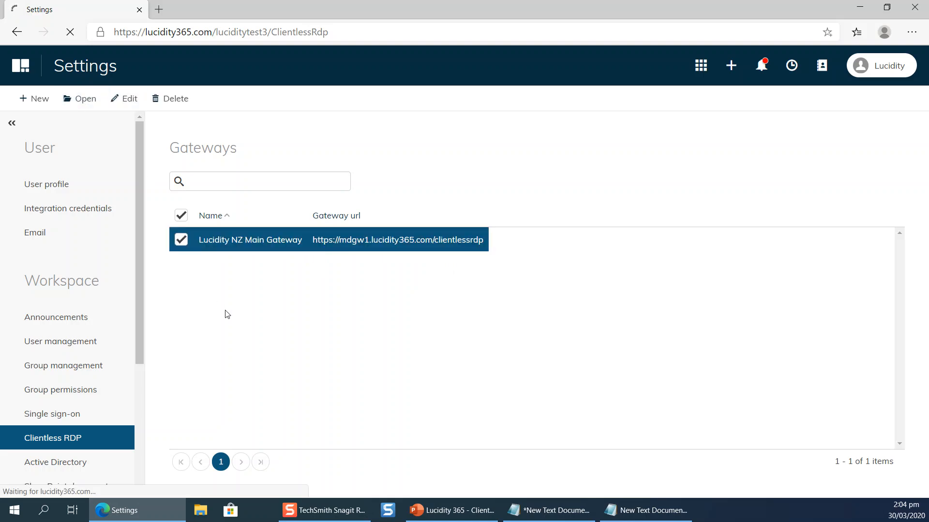
scroll(271, 382, down, 2)
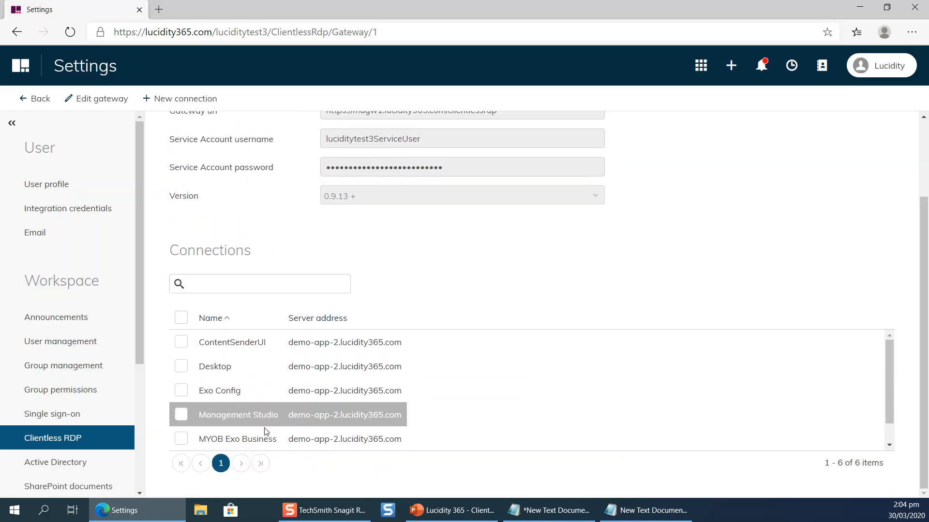
scroll(379, 414, up, 2)
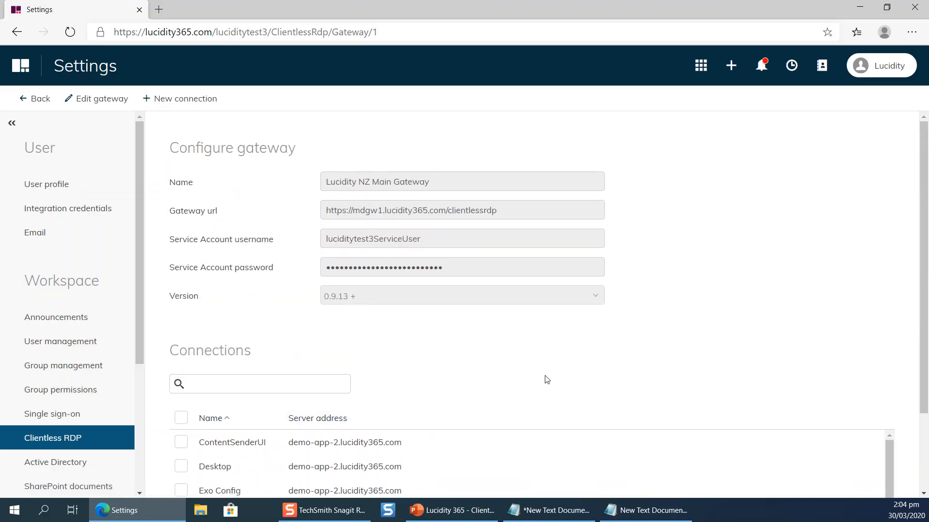
Step: Start a new connection on the gateway with server address demo-app-1.lucidity365.com and the name Test Connection
click(188, 98)
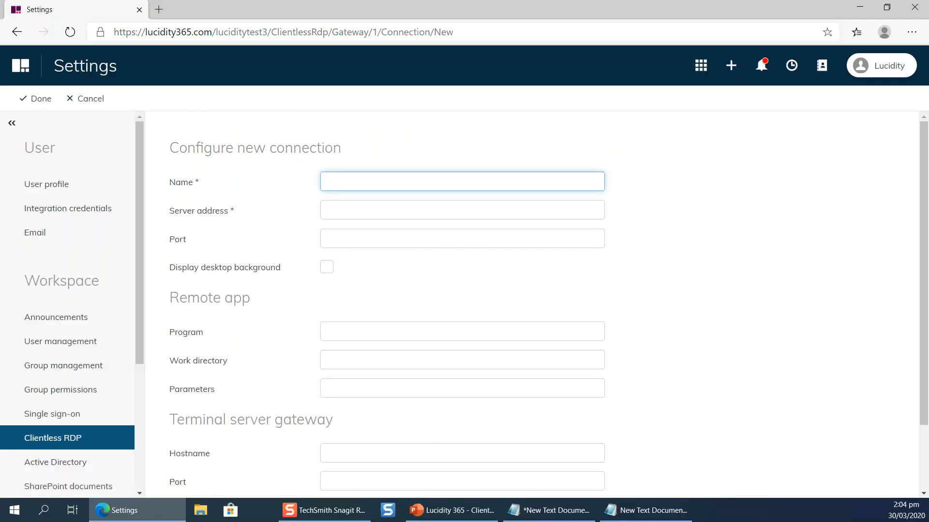
key(alt+Tab)
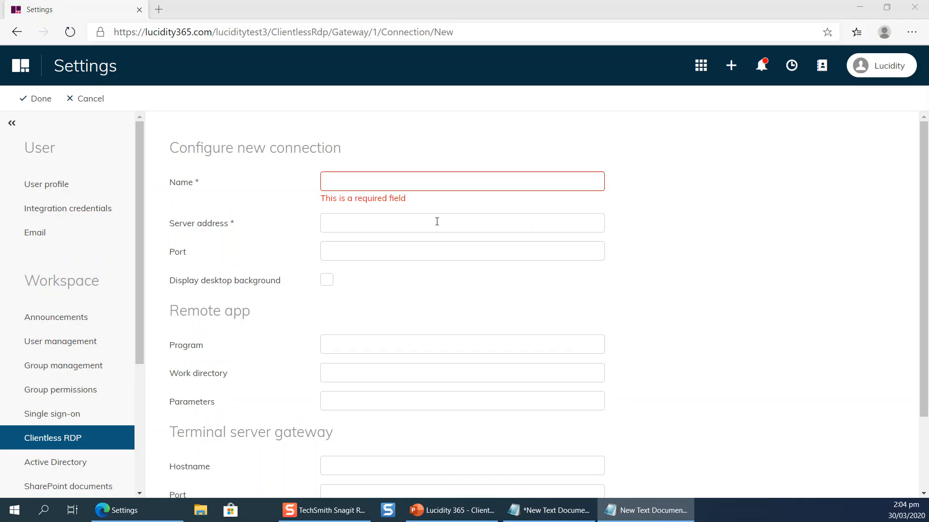
click(476, 220)
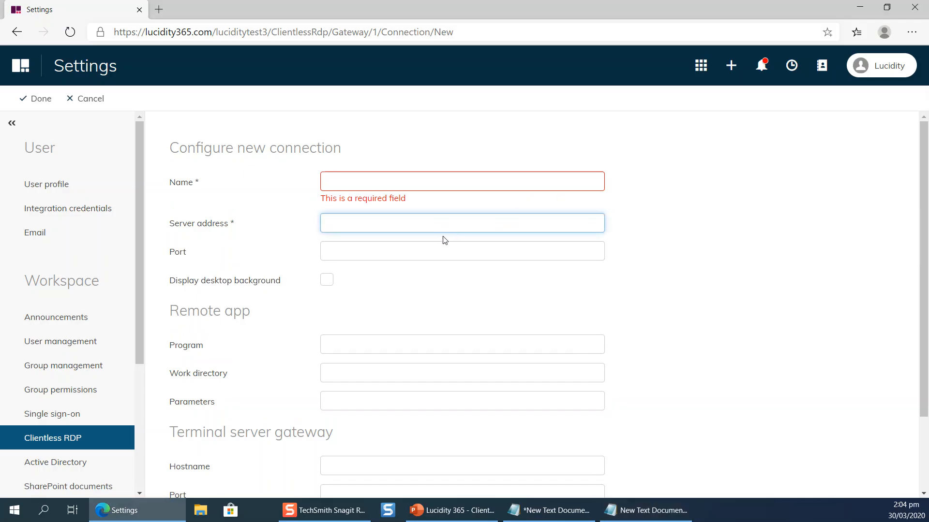
text(demo-app-1.lucidity365.com)
drag(436, 222, 312, 234)
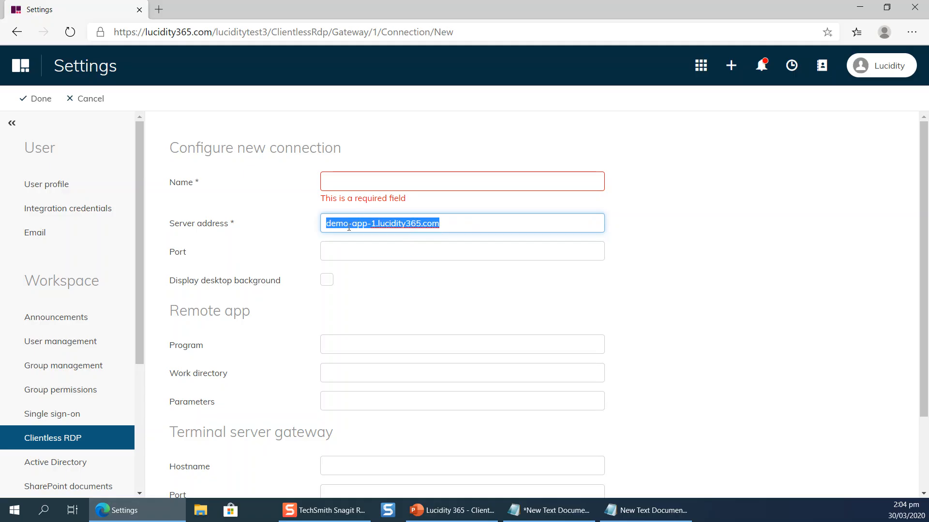
click(384, 183)
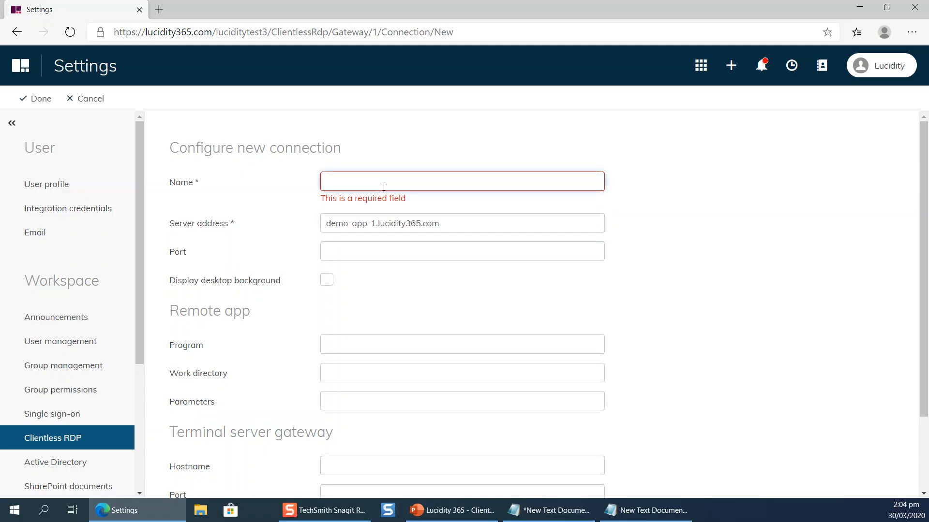
text(Test Connection)
Step: Save the new connection with its optional fields left empty and check for it in the gateway's connections list
scroll(423, 334, down, 2)
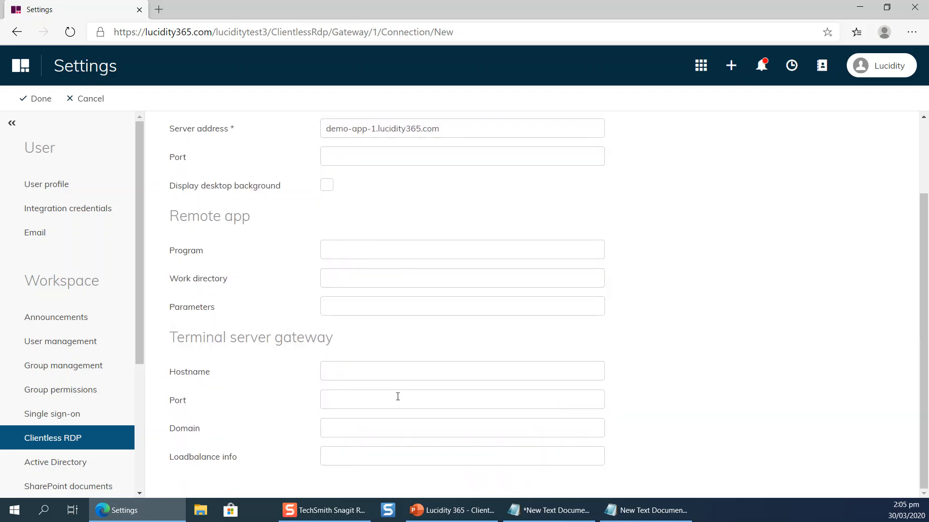
scroll(398, 393, up, 1)
click(359, 302)
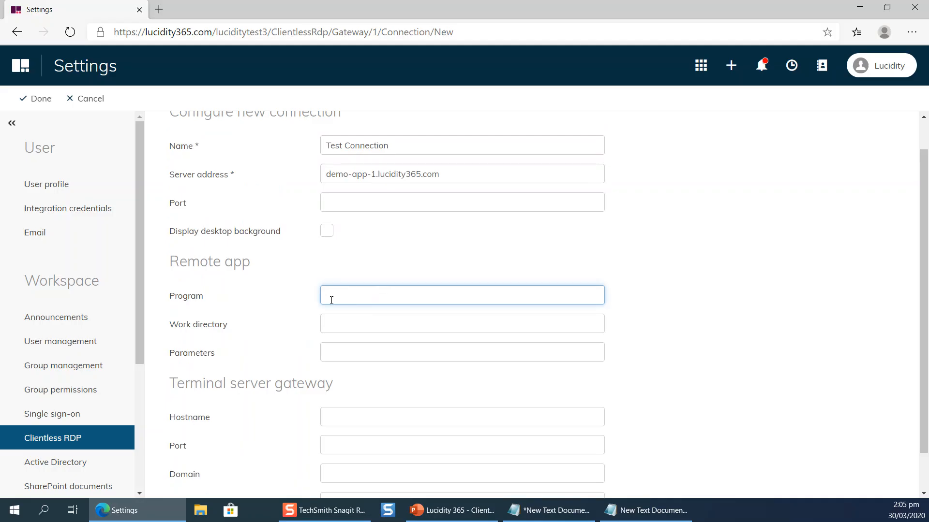
scroll(448, 256, up, 1)
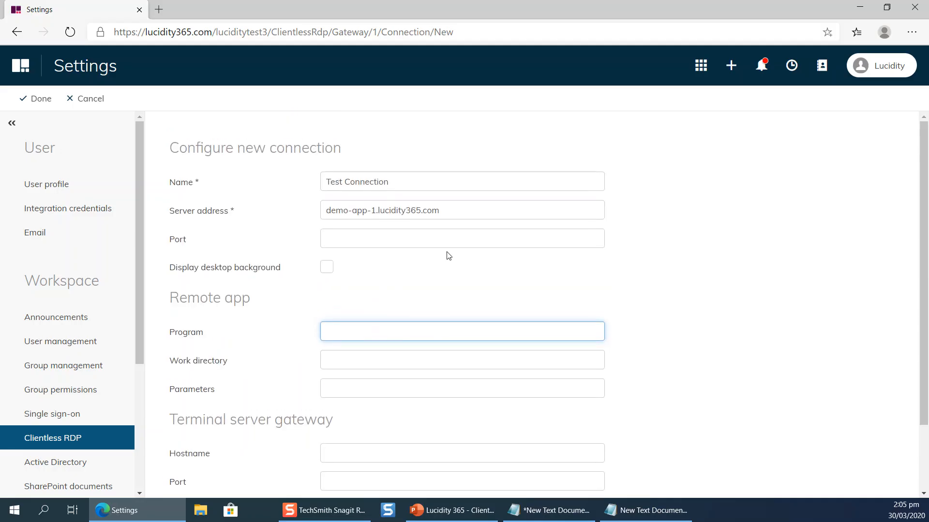
drag(458, 214, 321, 210)
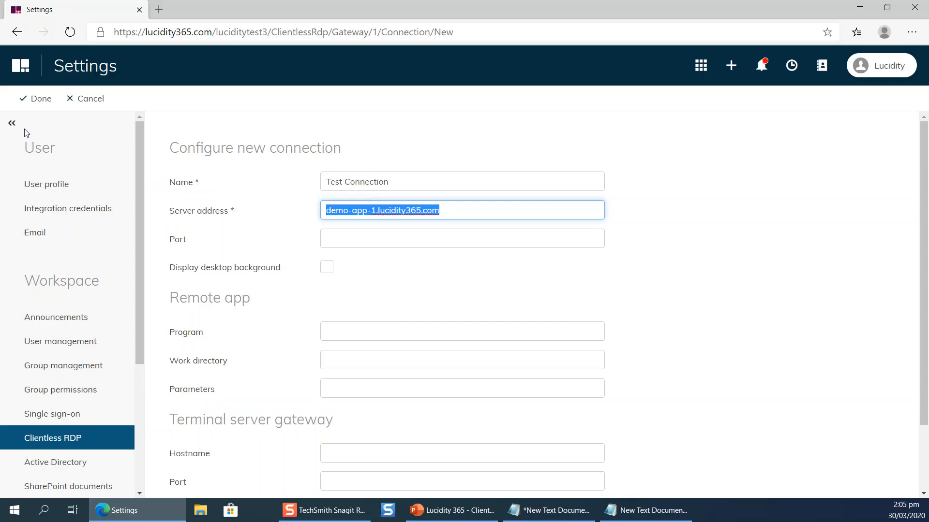
click(35, 98)
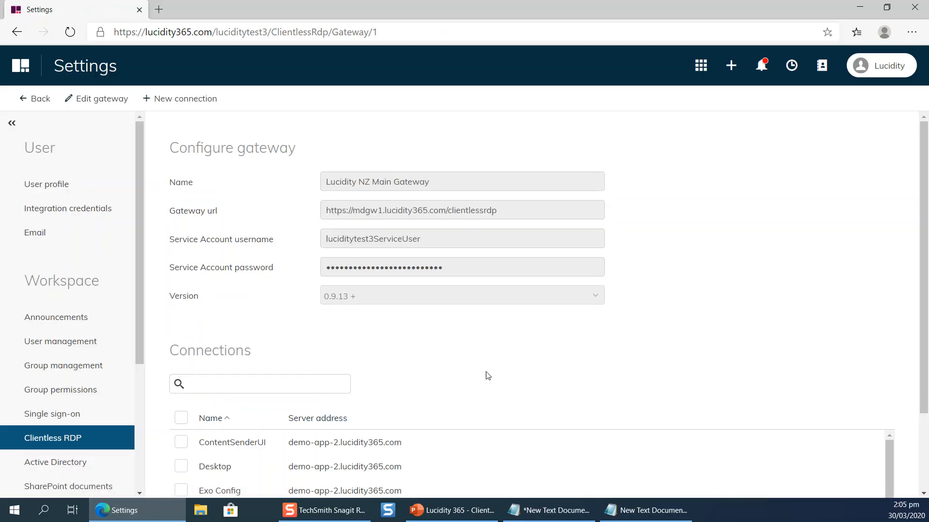
scroll(580, 362, down, 3)
scroll(227, 435, down, 1)
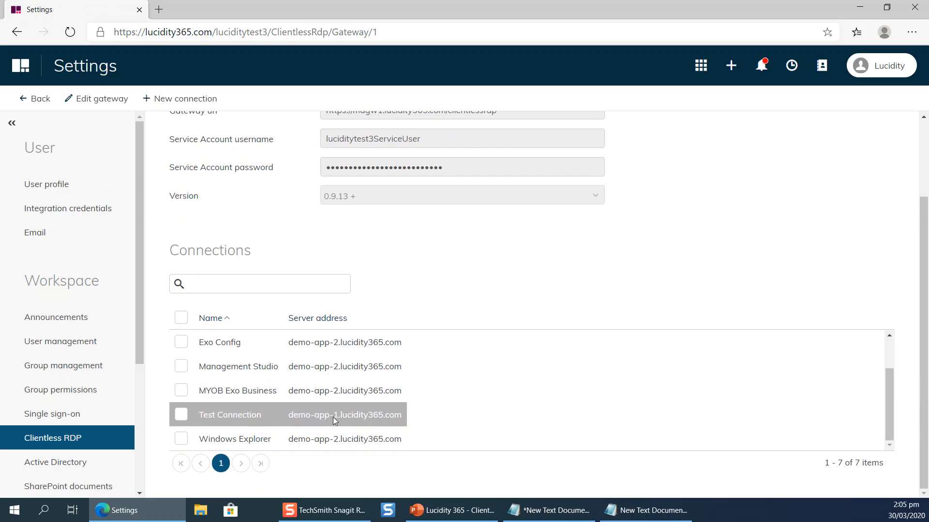
scroll(811, 165, up, 3)
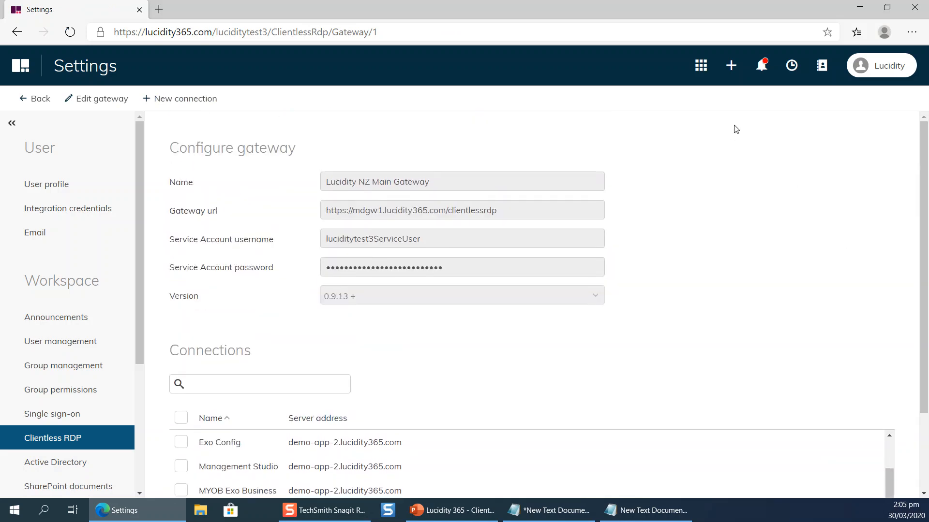
Step: Start a new Clientless RDP app in the app store, using Test Connection and the app name Test Desktop
click(712, 92)
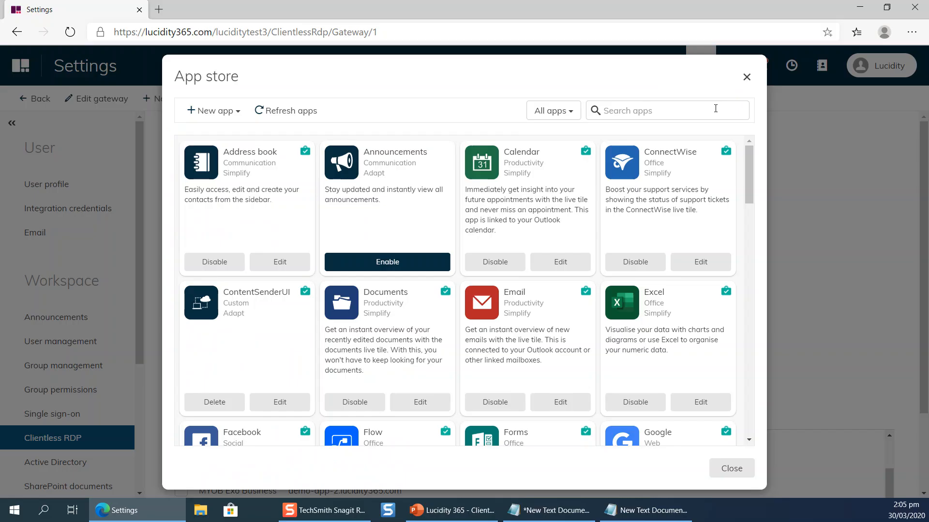
click(228, 113)
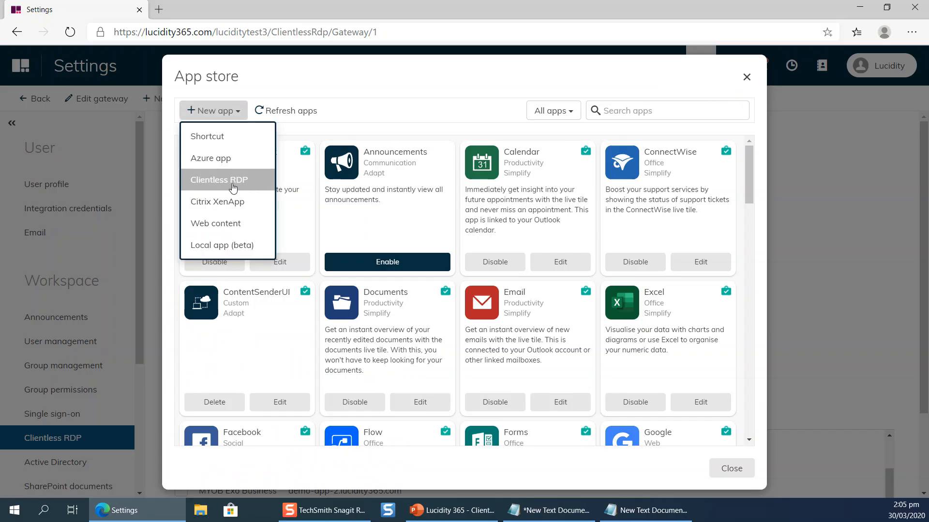
click(237, 186)
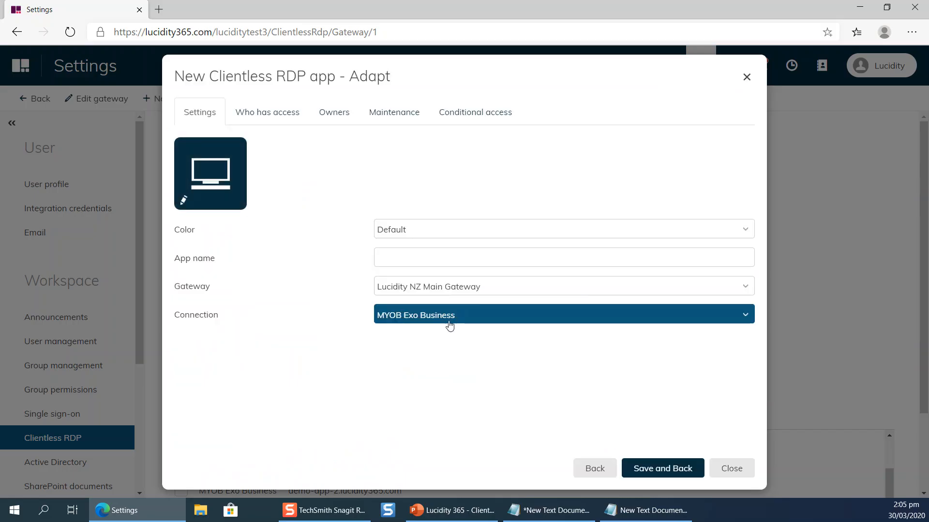
click(449, 320)
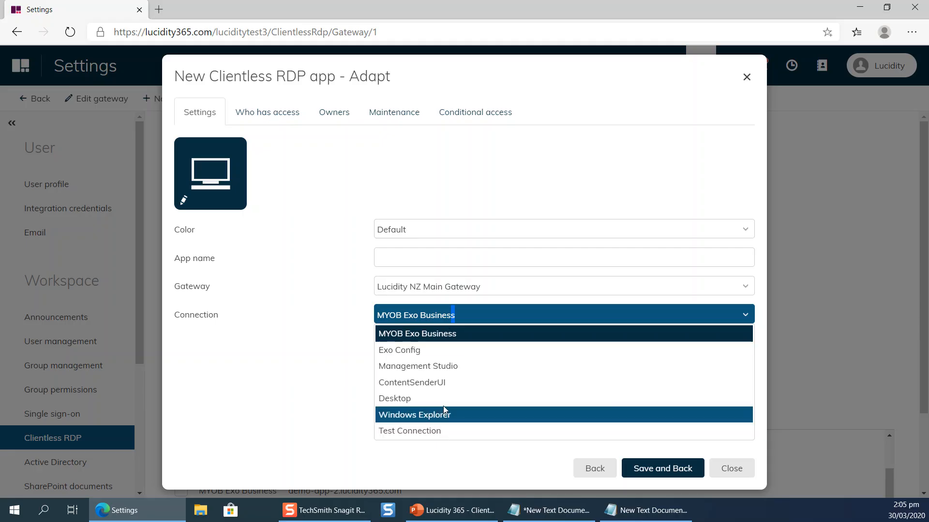
click(455, 434)
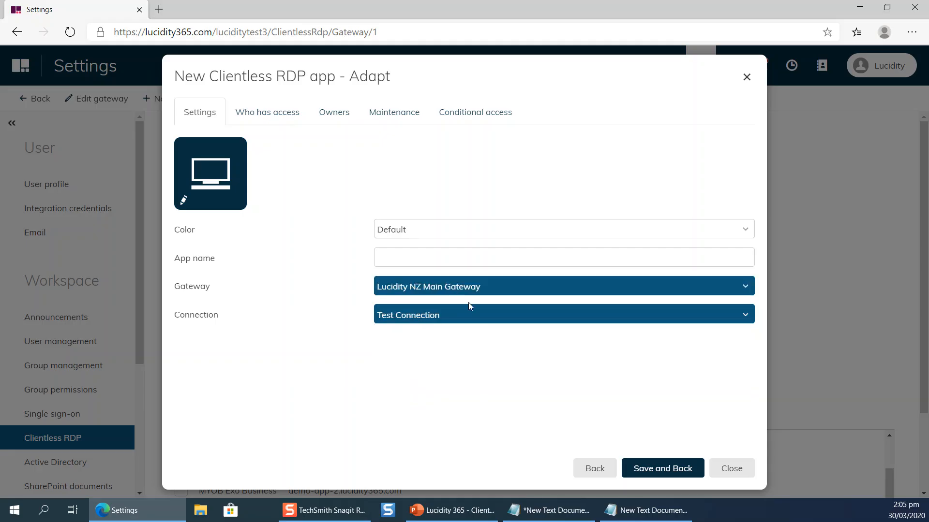
click(457, 256)
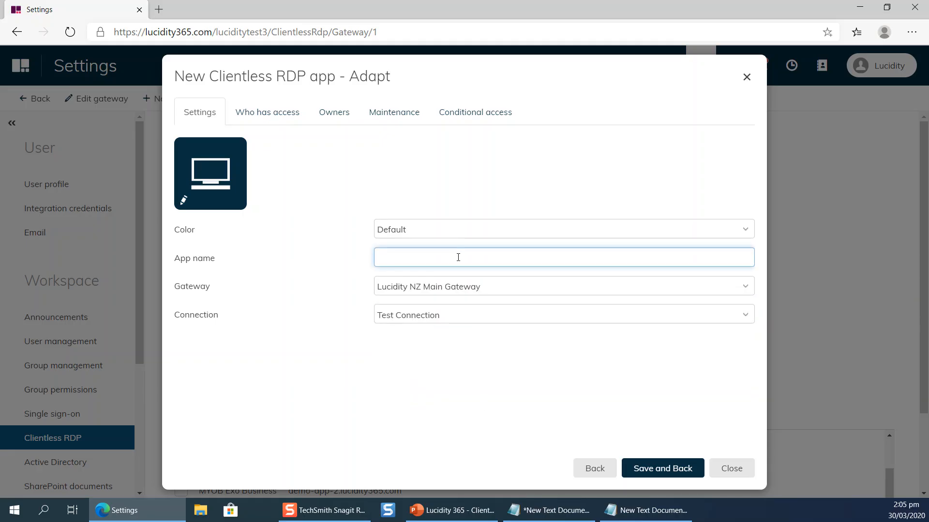
text(Test Desktop)
Step: Keep the Default color for the Test Desktop app, save it and close the app store
click(423, 231)
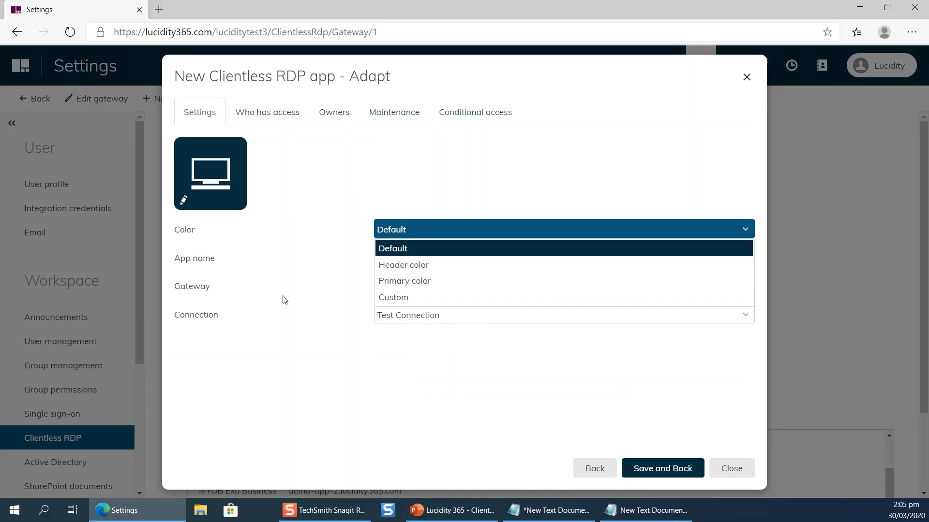
click(279, 236)
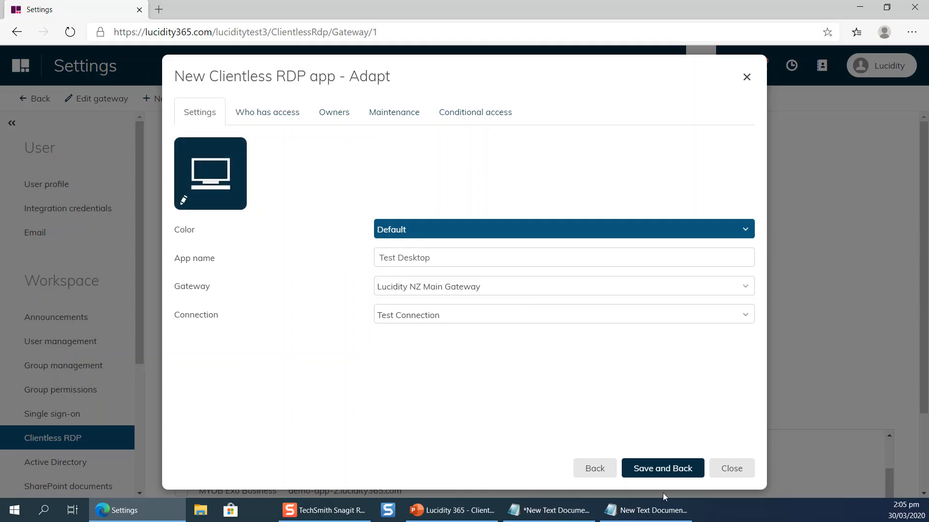
click(688, 471)
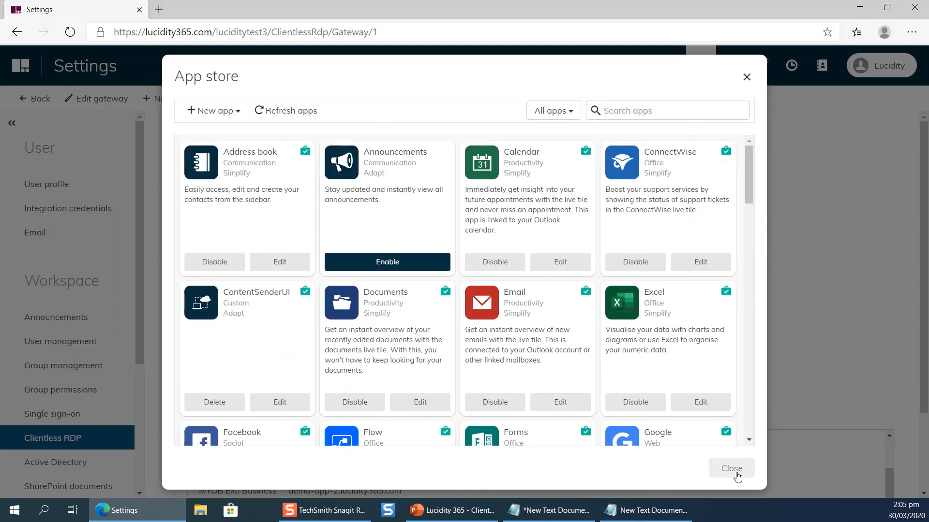
click(732, 471)
Step: Return to the workspace and add the Test Desktop tile to the Business Apps group
click(22, 68)
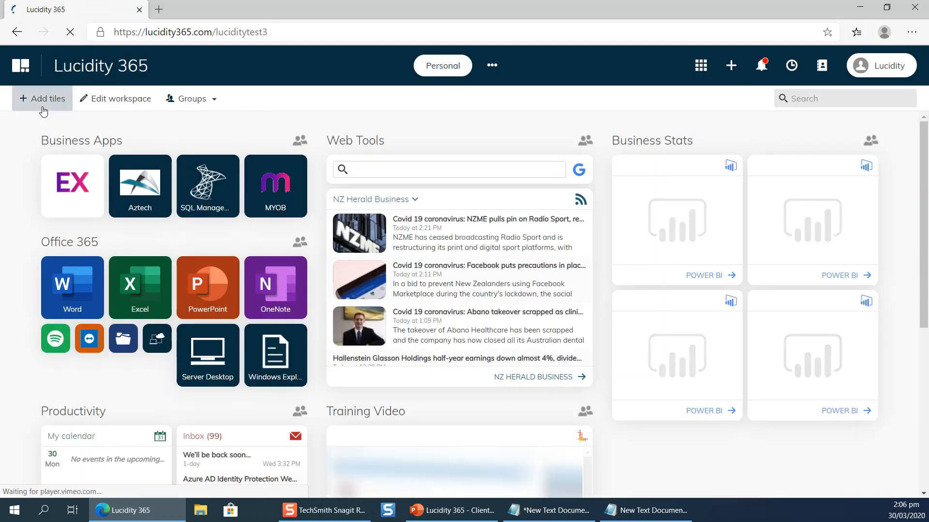
click(123, 103)
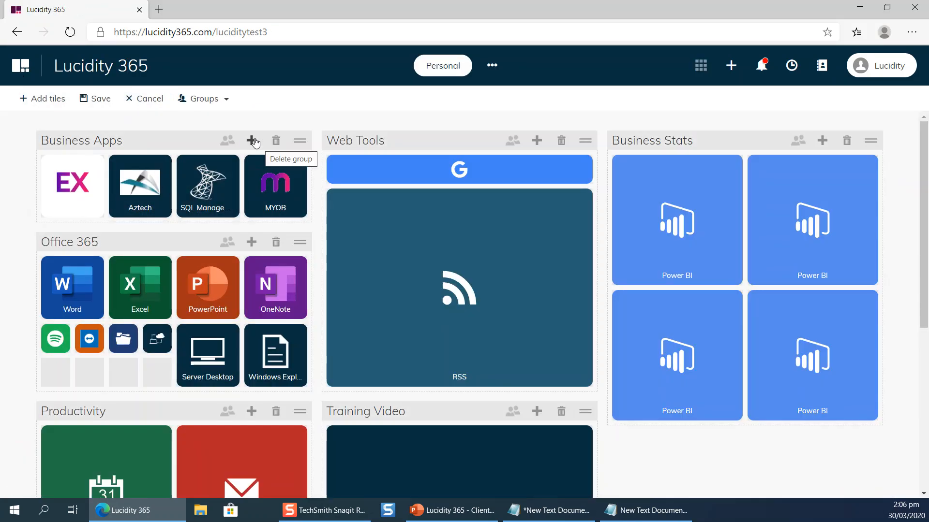
click(252, 142)
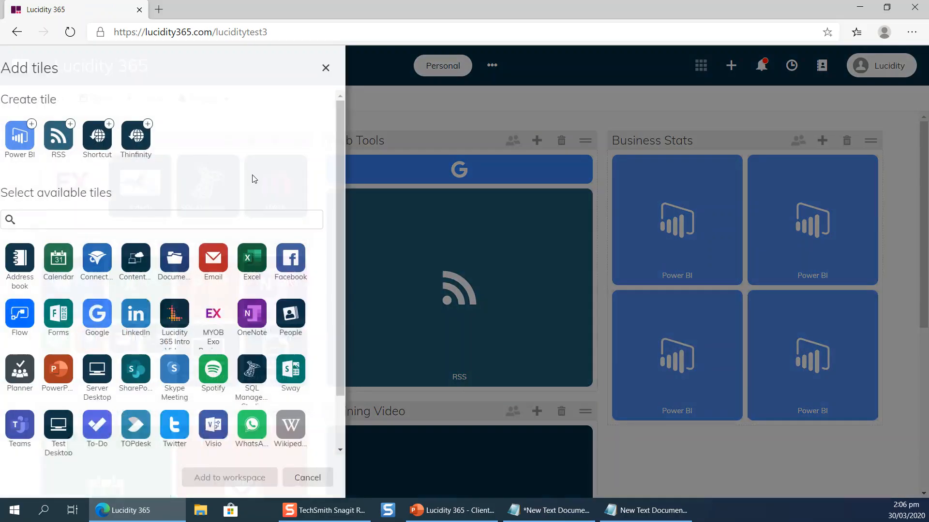
scroll(187, 269, down, 2)
click(70, 370)
click(240, 479)
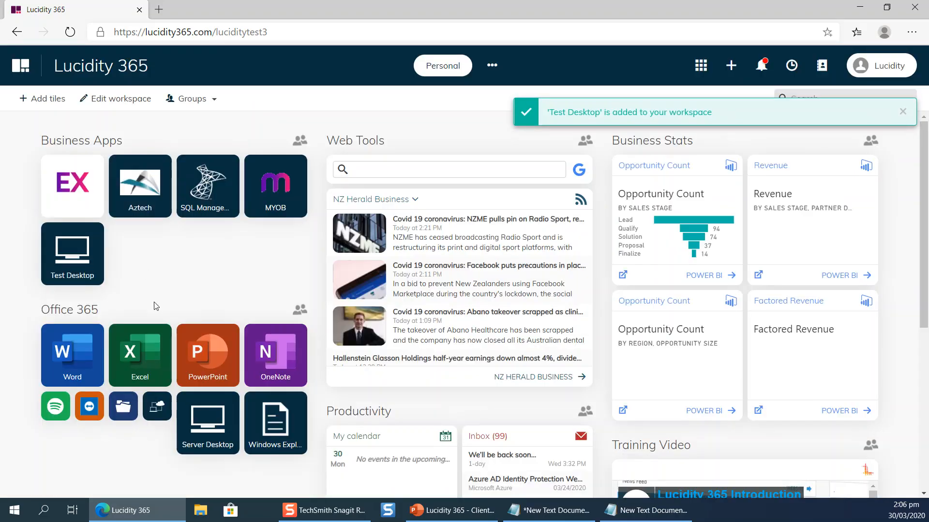
Step: Launch Test Desktop with the stored administrator credentials and allow the remote session to access the clipboard
click(92, 277)
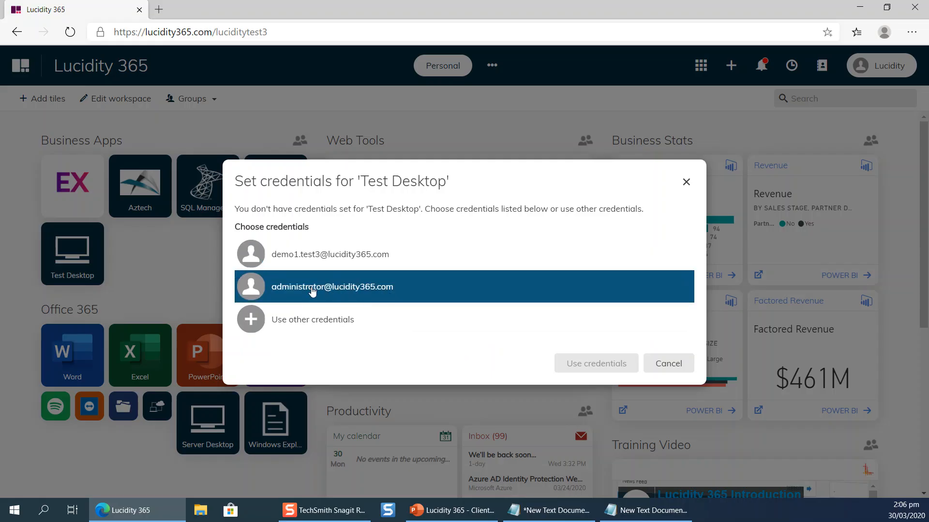
click(312, 292)
click(592, 371)
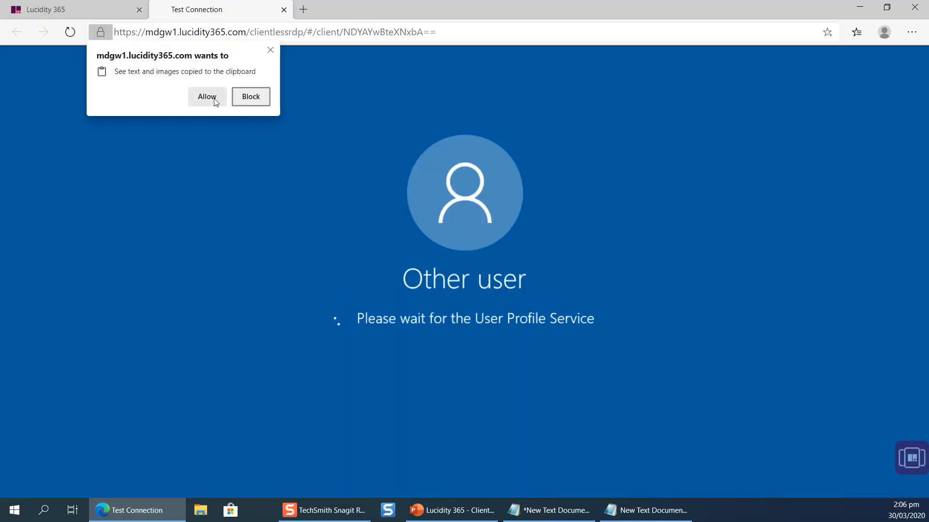
click(207, 97)
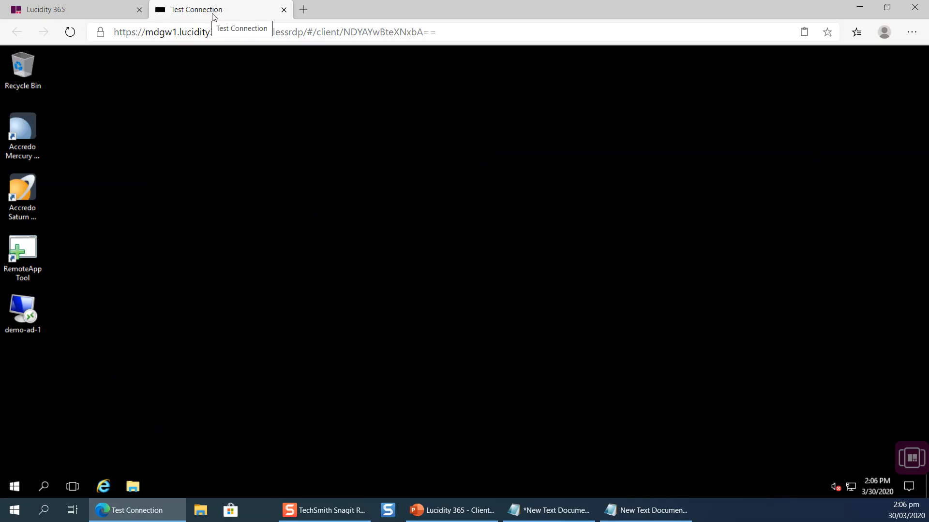
Step: Open Drive on Clientless RDP under This PC in the remote desktop's File Explorer
click(68, 9)
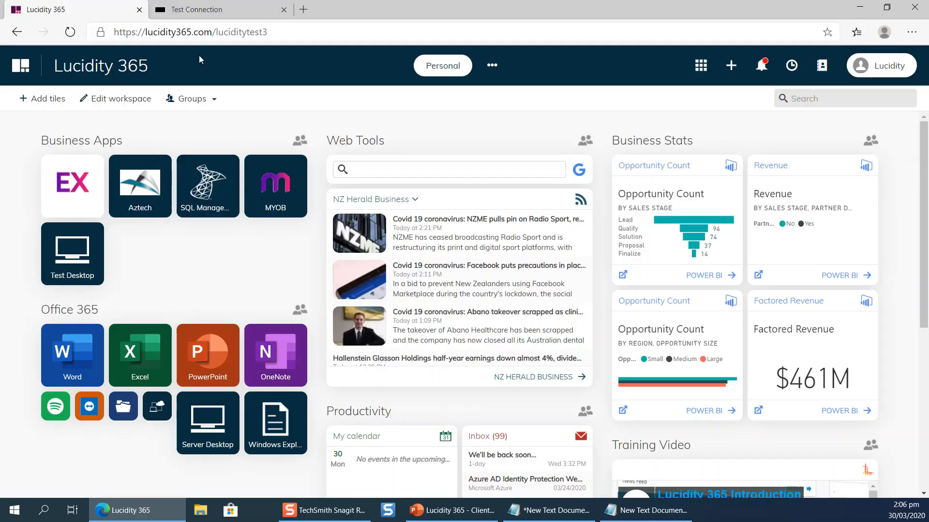
click(237, 14)
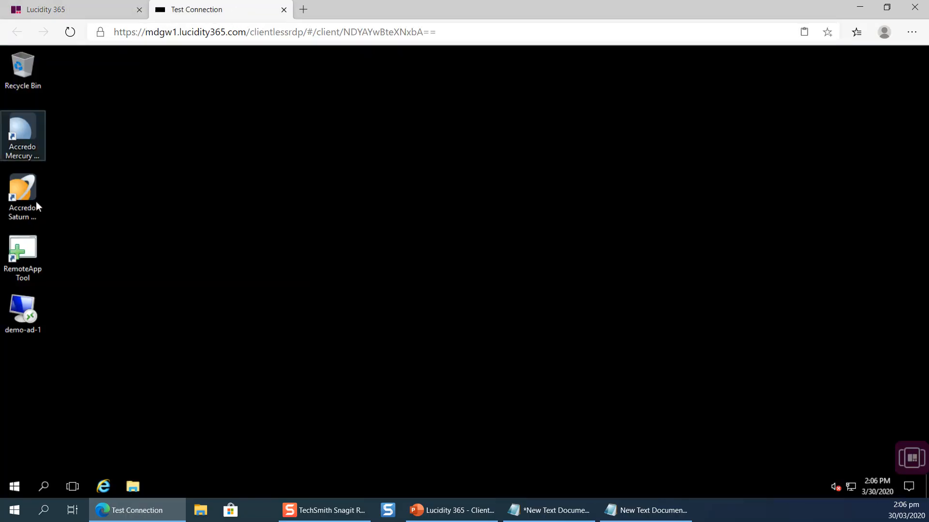
click(133, 486)
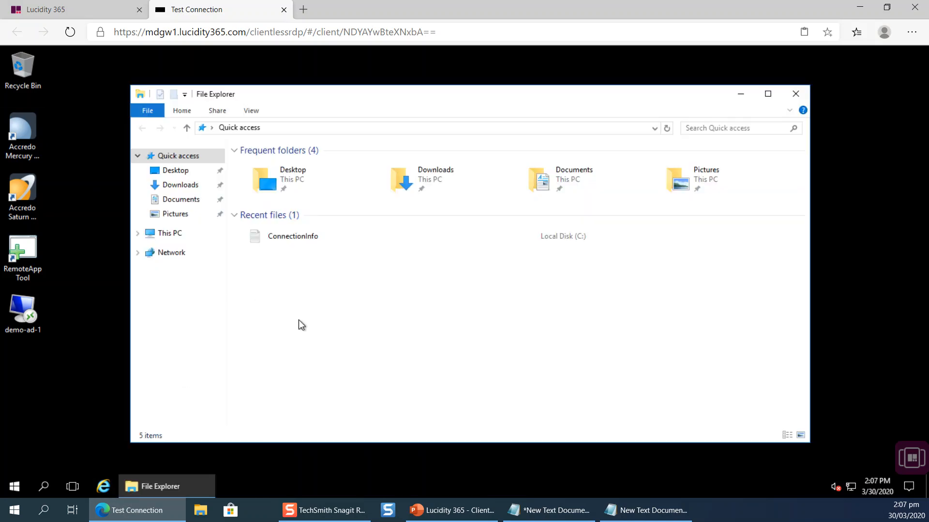
click(170, 237)
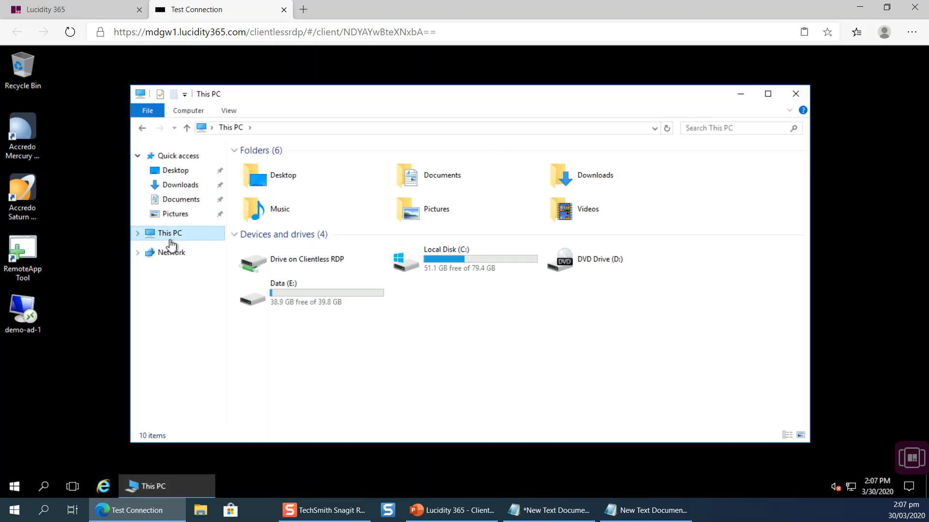
double_click(331, 263)
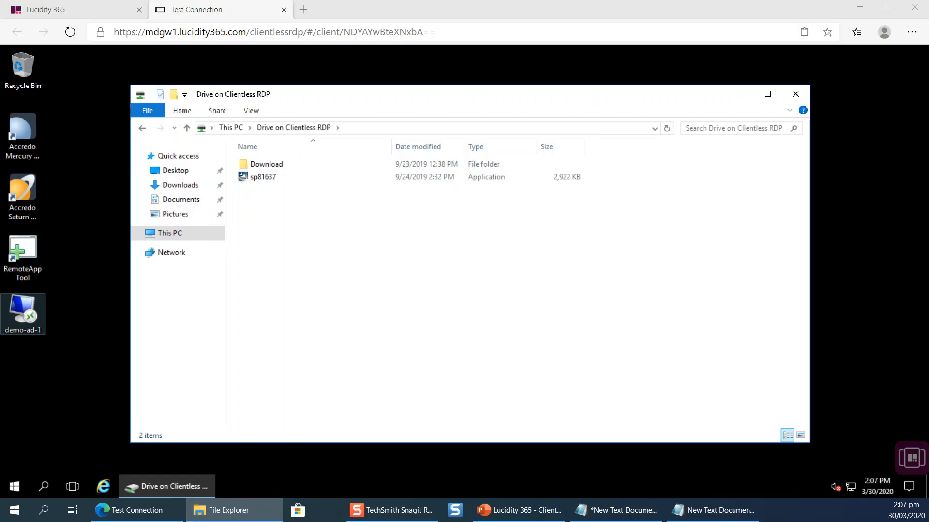
Step: Upload Lucidity Automation Walk Through.pptx from the local computer into Drive on Clientless RDP, clear the transfer list and select the uploaded file
drag(928, 215, 471, 280)
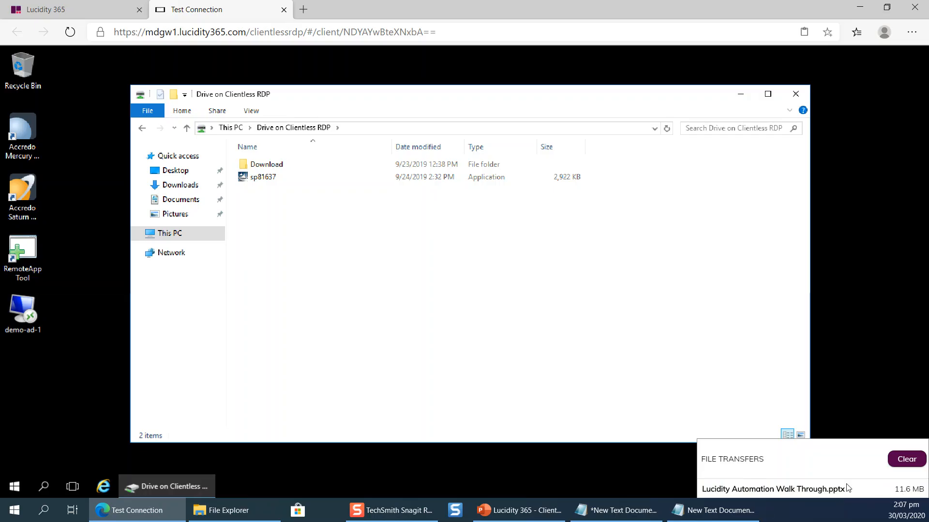
click(914, 463)
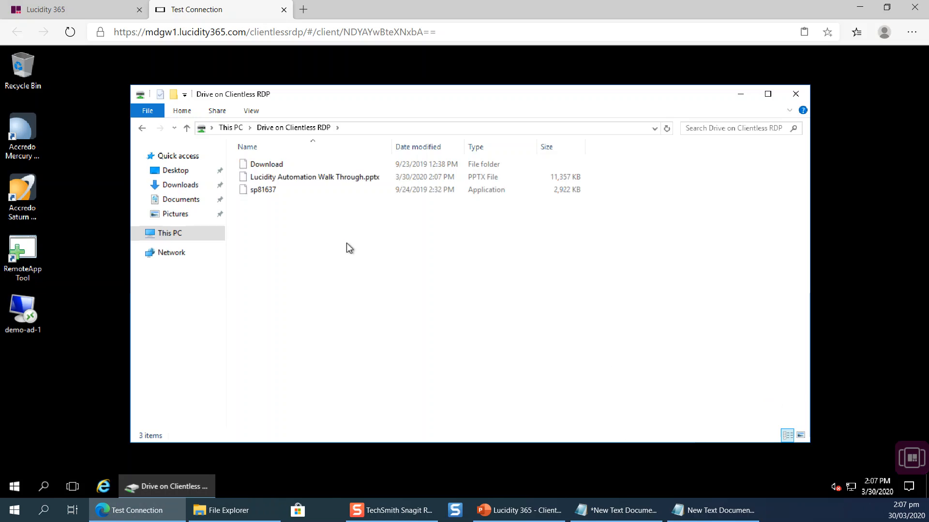
click(315, 181)
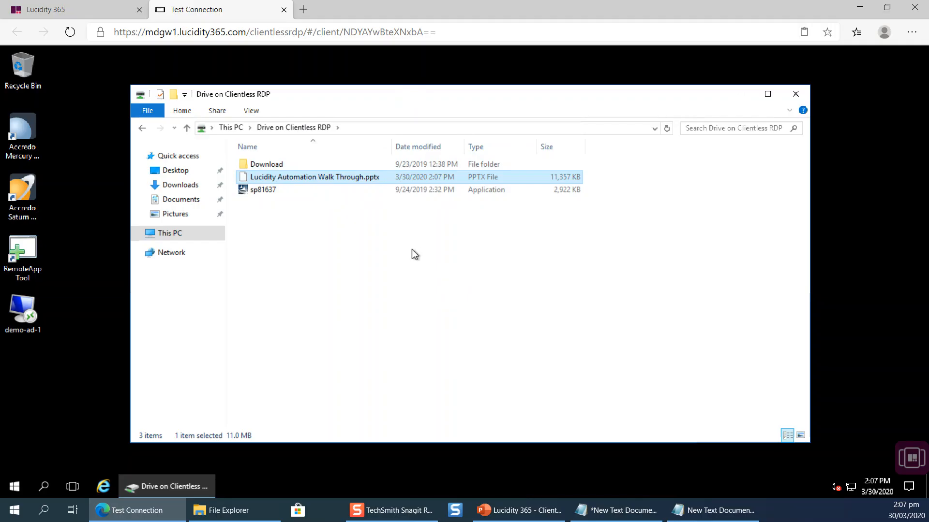
Step: Launch Accredo Mercury from the remote desktop and reposition its window so it fits on screen
click(15, 487)
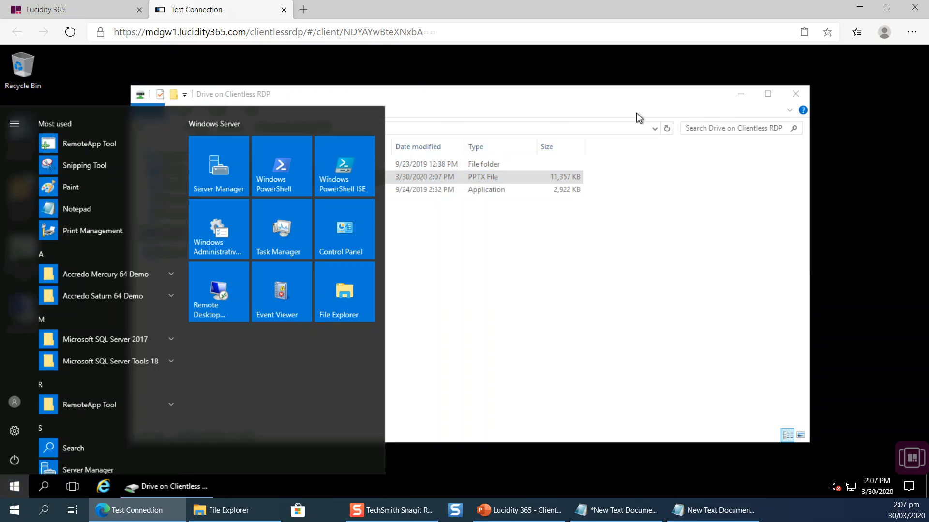
click(664, 72)
double_click(29, 137)
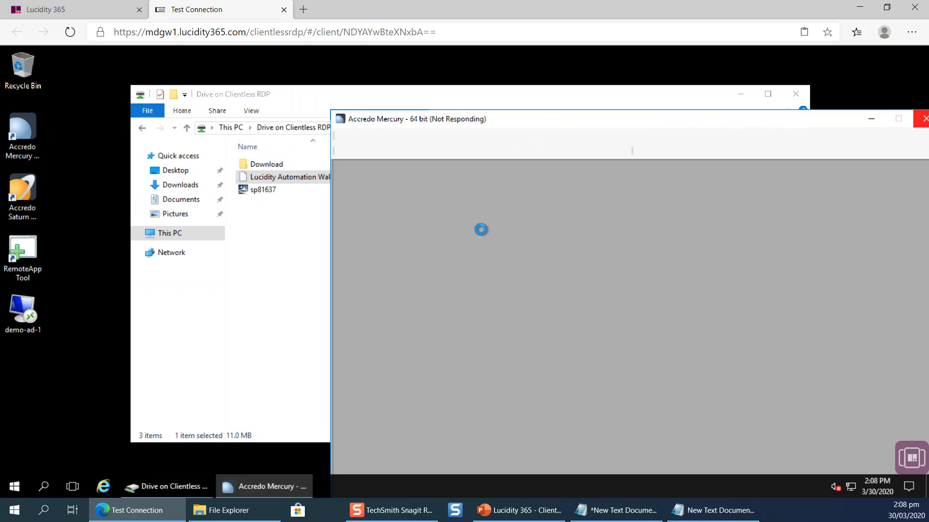
drag(619, 122, 527, 82)
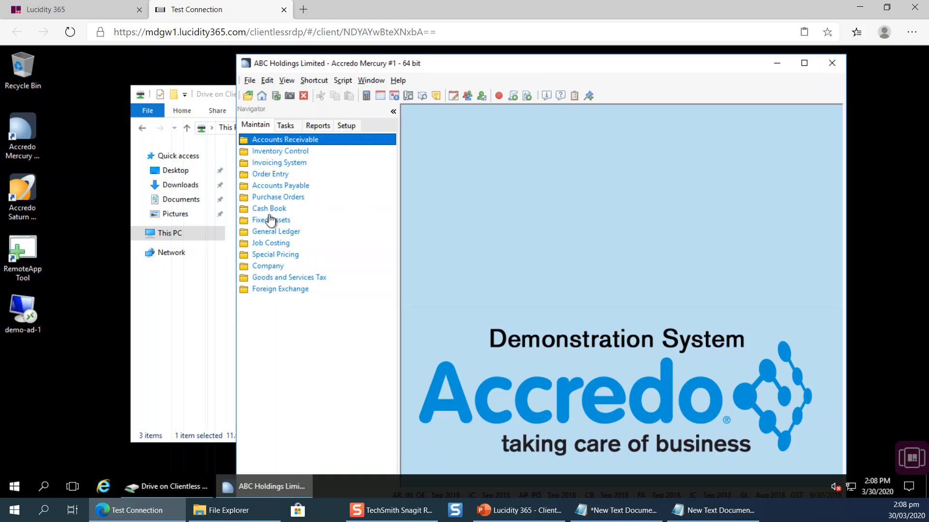
Step: Open Ash Engineering Ltd's sales order dated 9/21/2018 from the Order Entry Sales Order List and close its memos
click(268, 174)
double_click(290, 185)
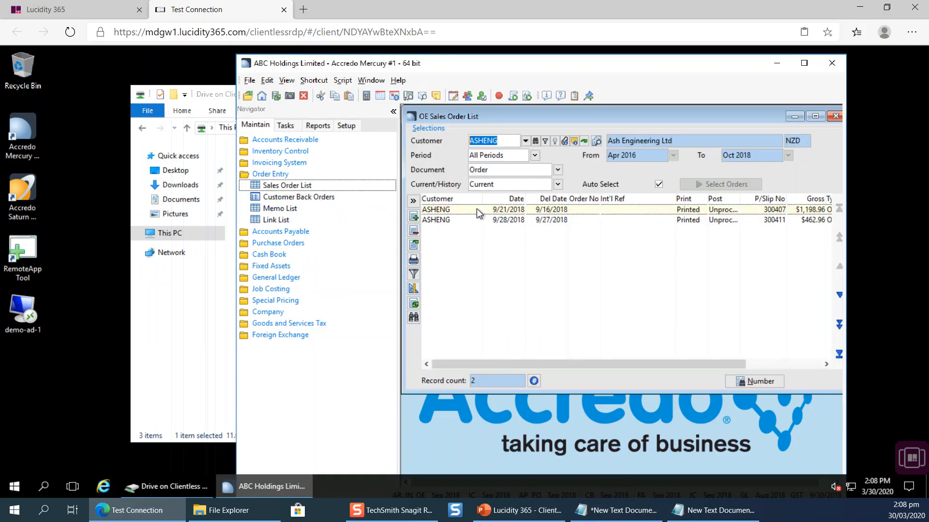
click(477, 211)
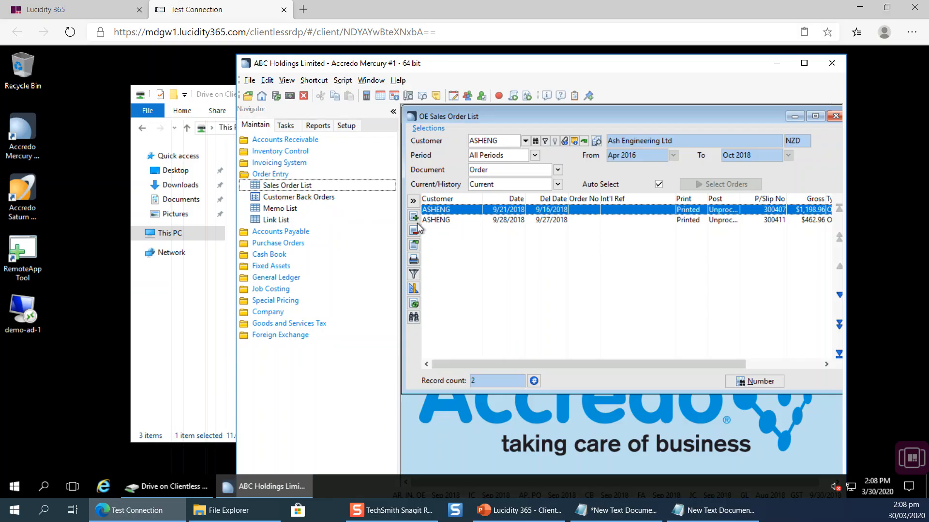
click(414, 262)
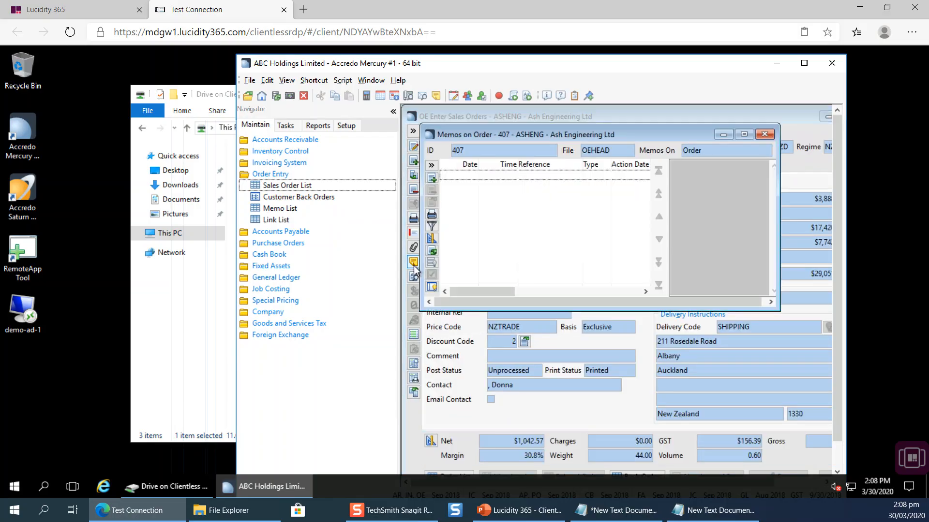
click(764, 134)
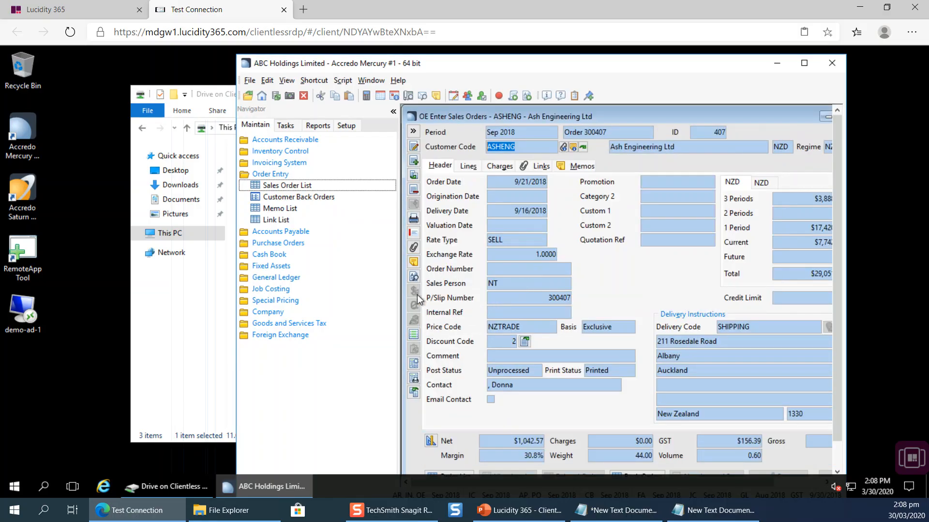
Step: Start printing the packing slip for the open sales order with the destination set to Printer
click(413, 218)
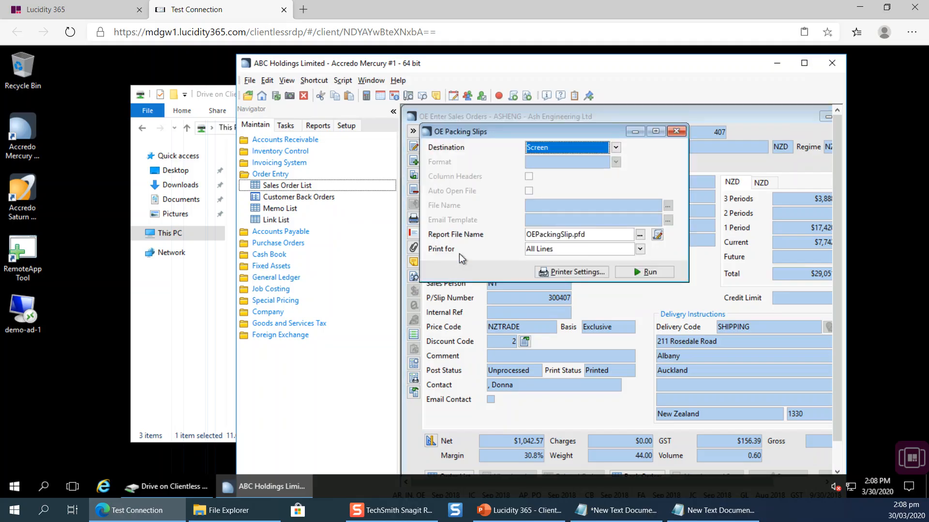
click(615, 147)
click(551, 172)
Step: Choose Clientless RDP Printer (redirected 5) as the packing slip's printer and run the print job
click(575, 272)
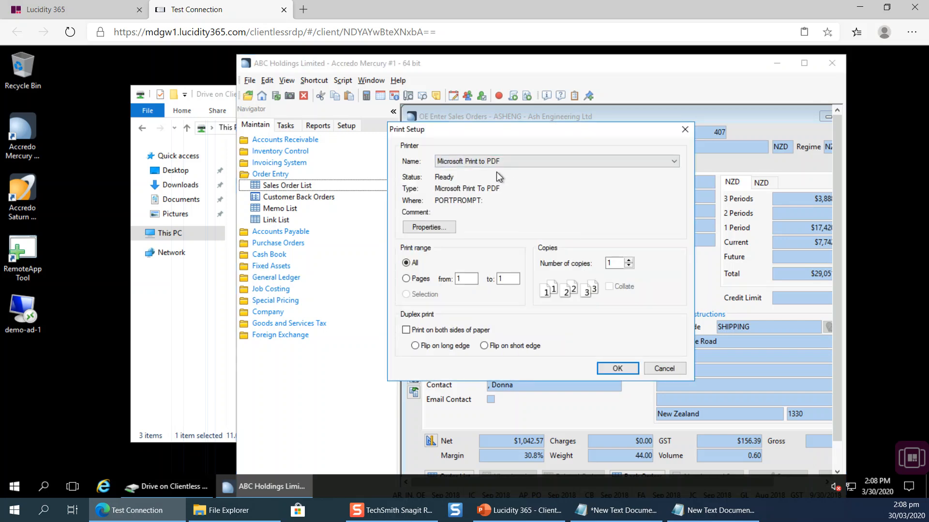
click(504, 163)
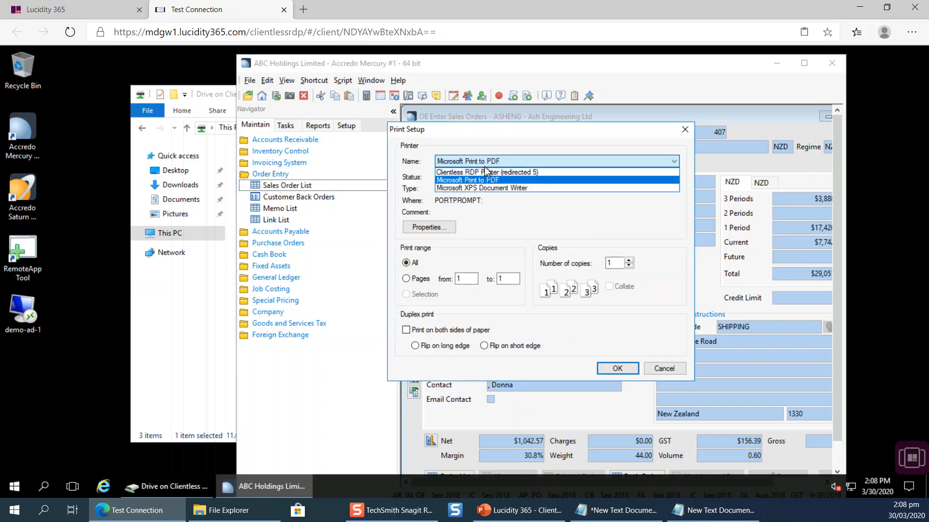
click(514, 173)
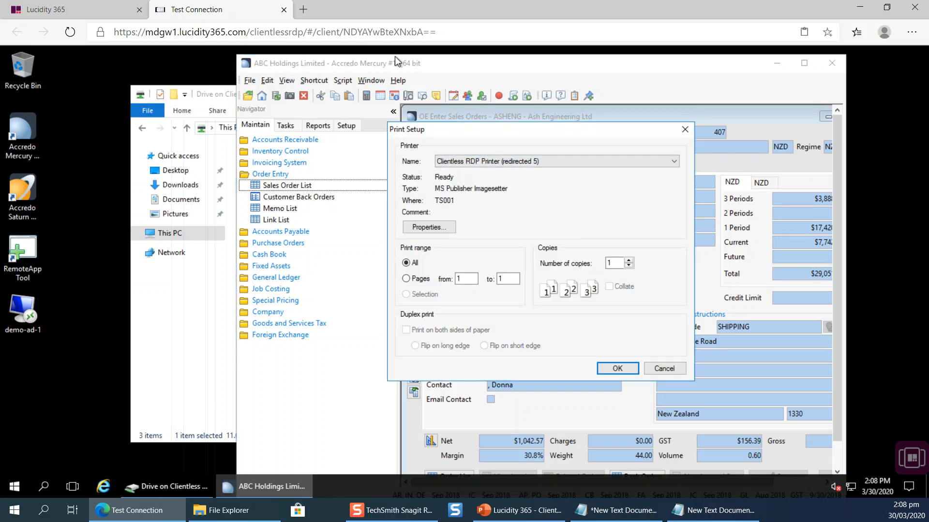
click(617, 367)
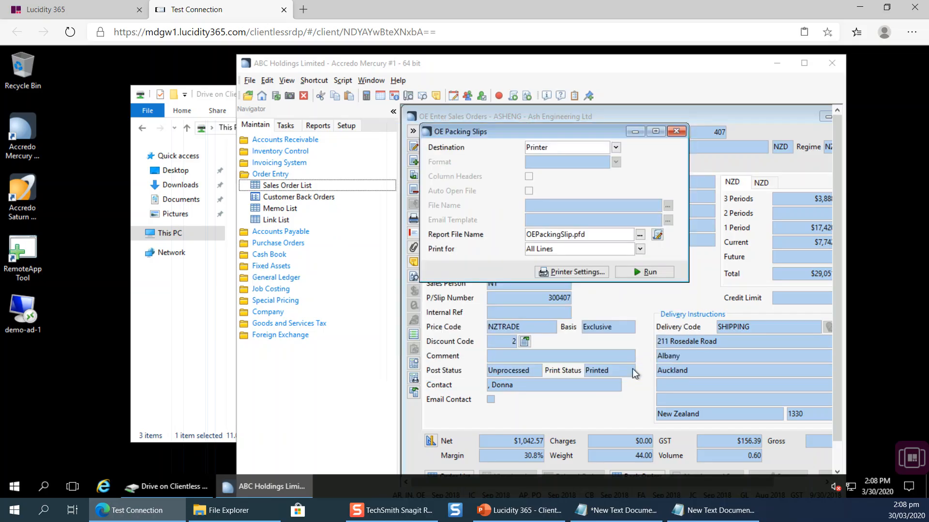
click(628, 272)
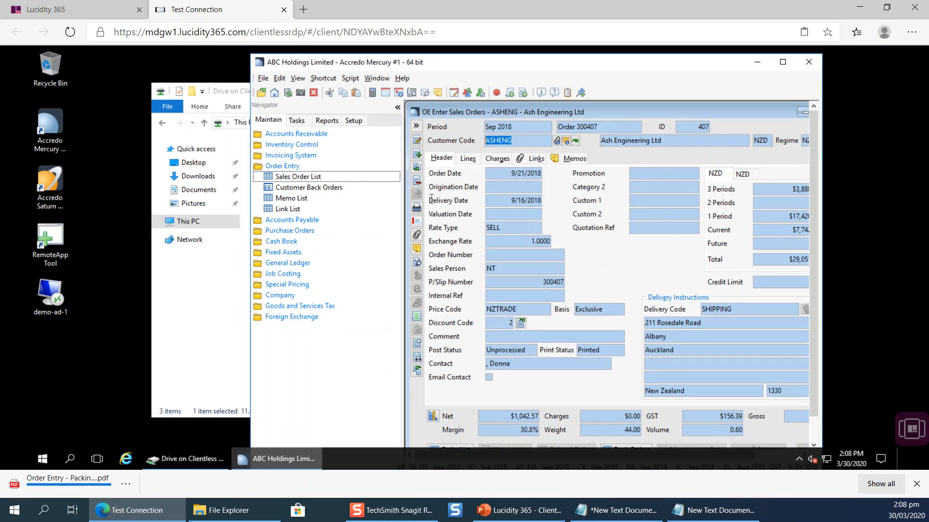
Step: View the downloaded packing slip PDF and return to the Test Connection session
click(66, 486)
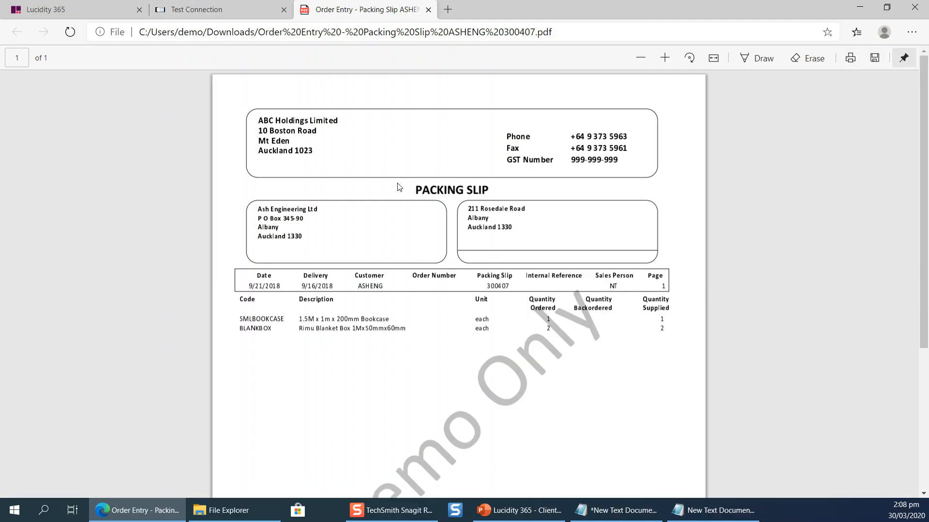
click(219, 13)
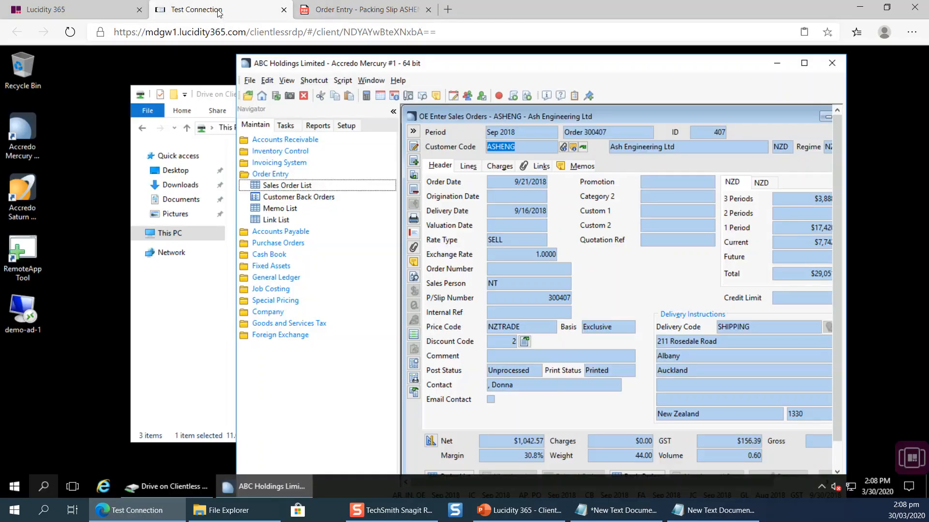
click(72, 10)
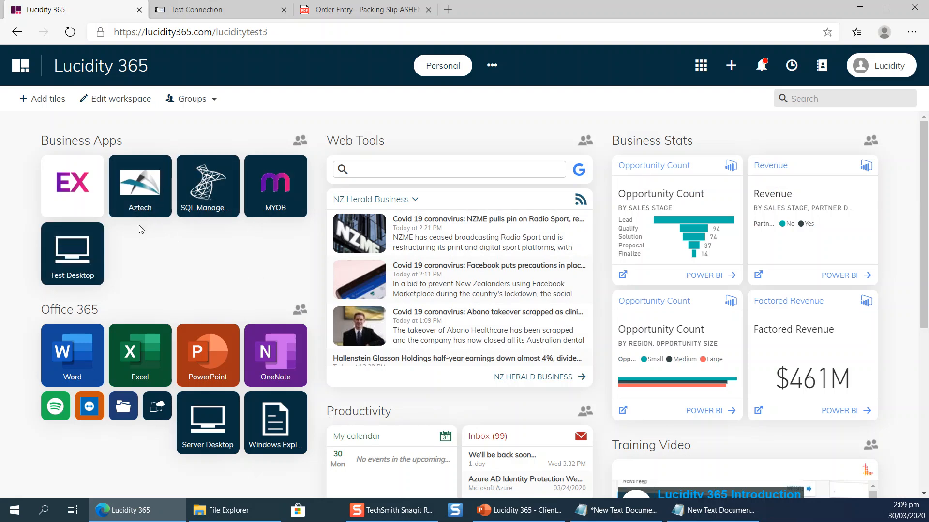
click(224, 9)
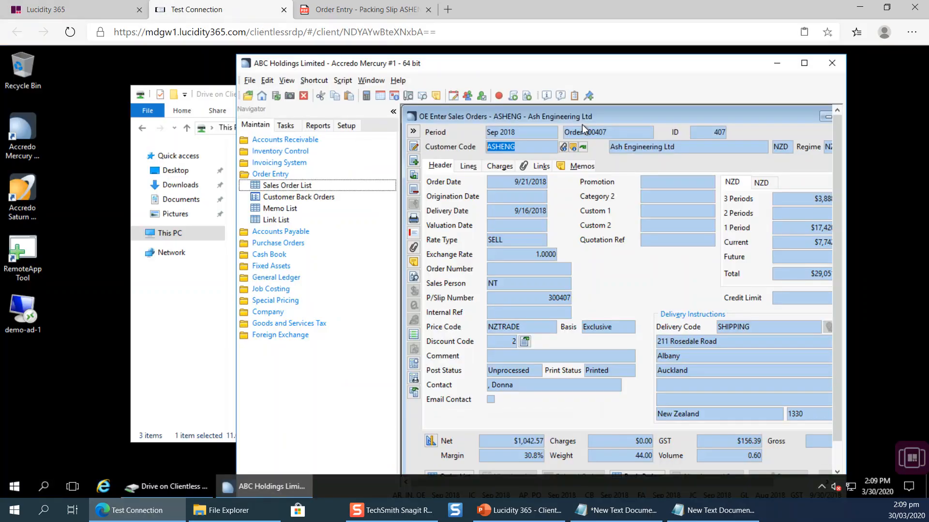
Step: Maximize the Accredo Mercury window, then switch to the Lucidity 365 workspace and back to the remote session
double_click(434, 63)
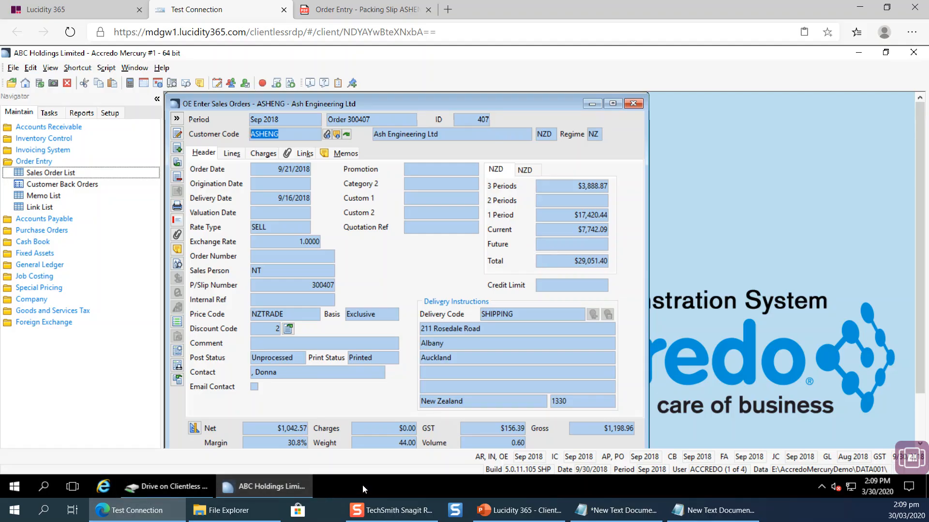
click(68, 9)
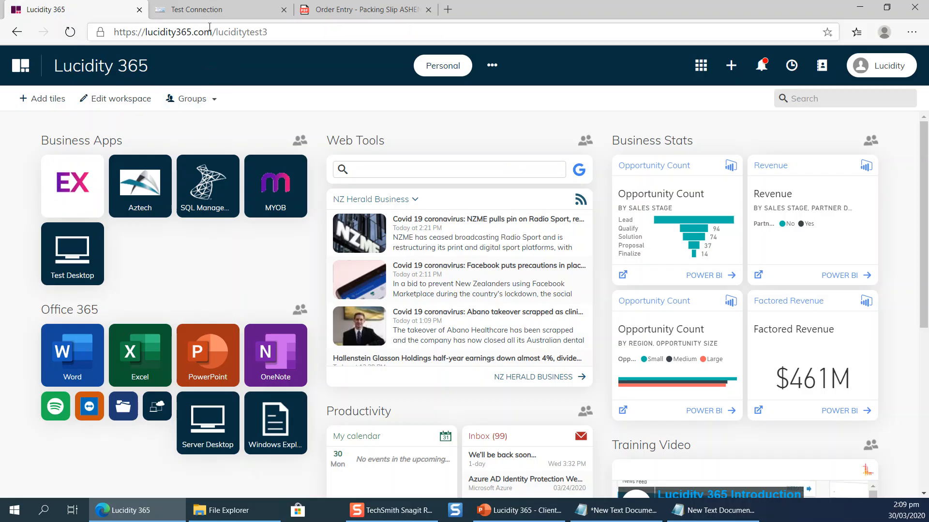
click(209, 10)
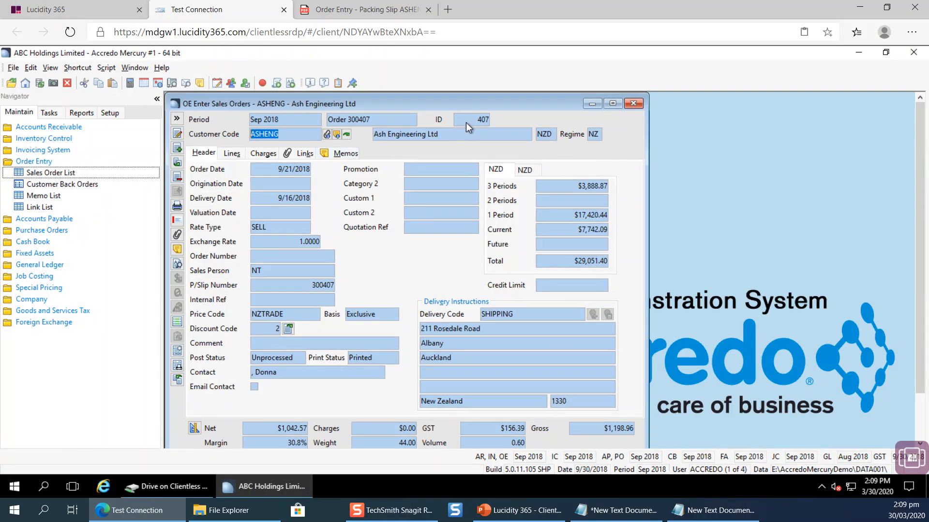